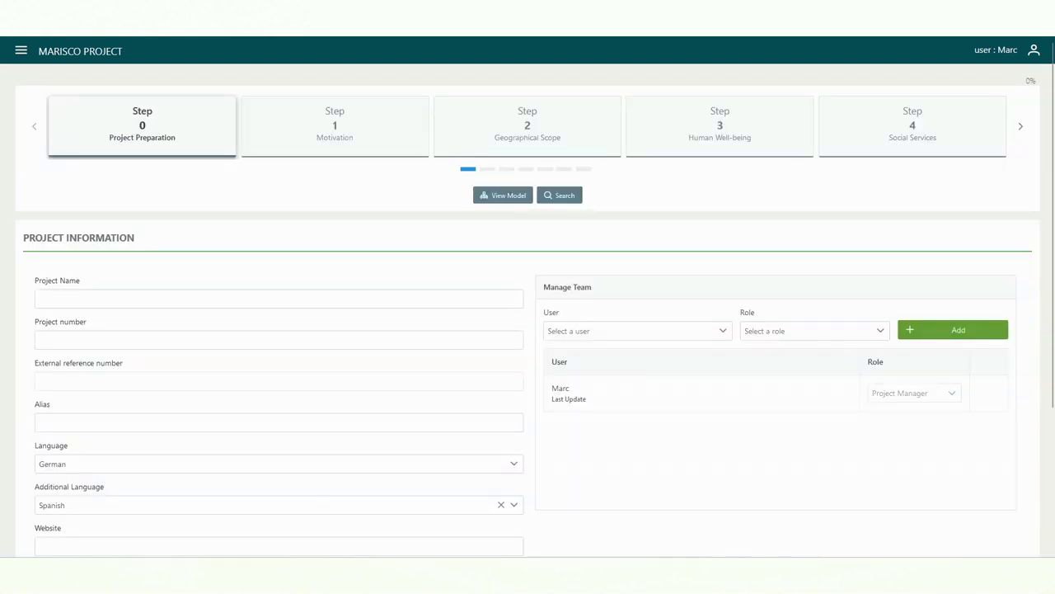
Name the project "Sample project" in the project information.
left_click(278, 298)
type("Sample")
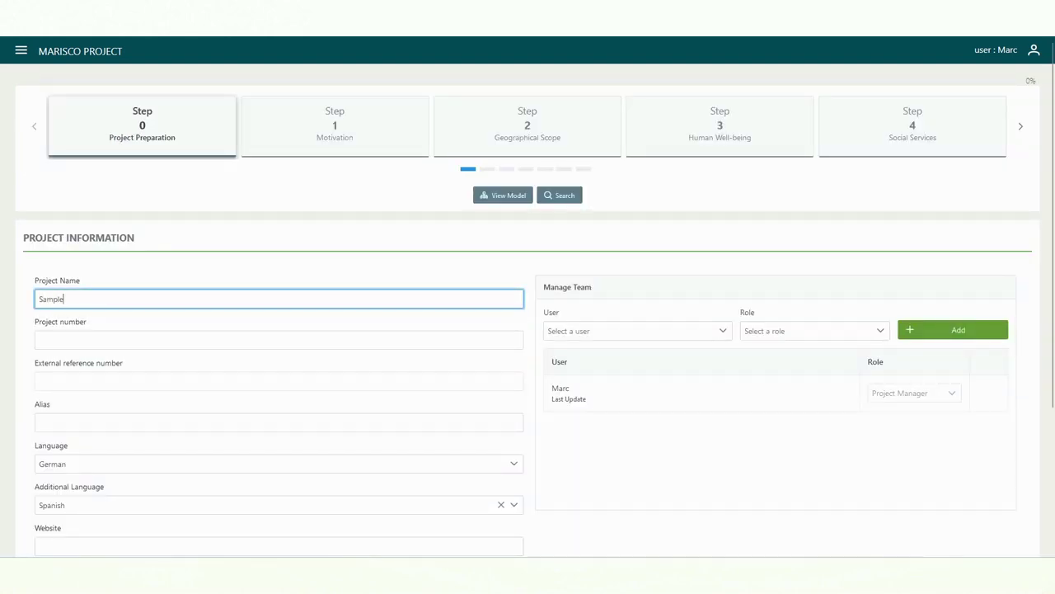
type(" project")
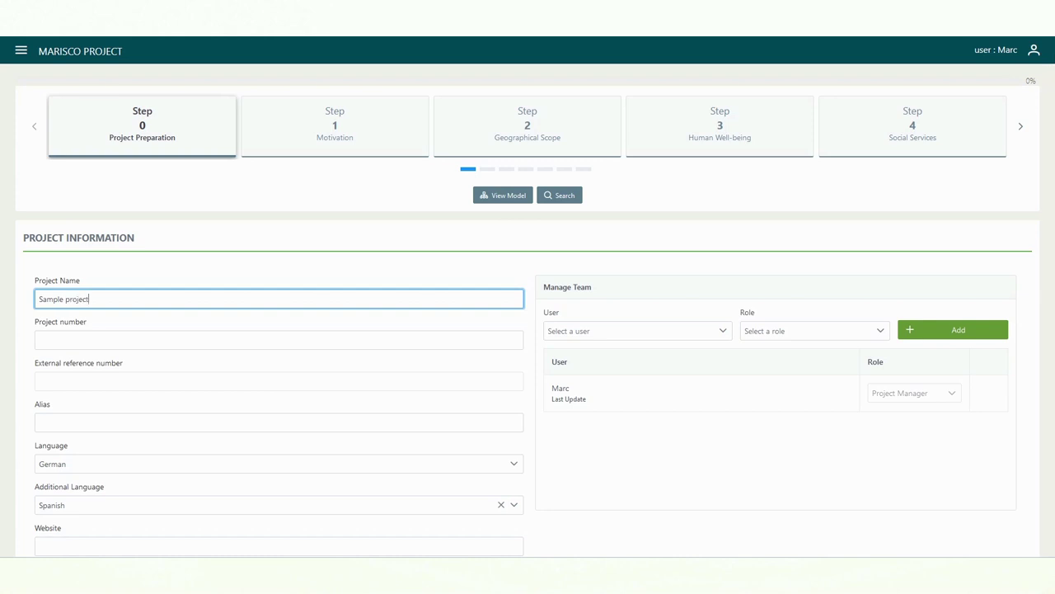
Set the project's start date to 2023-01-31 and its end date to 2023-02-28.
scroll(527, 314, "down", 1)
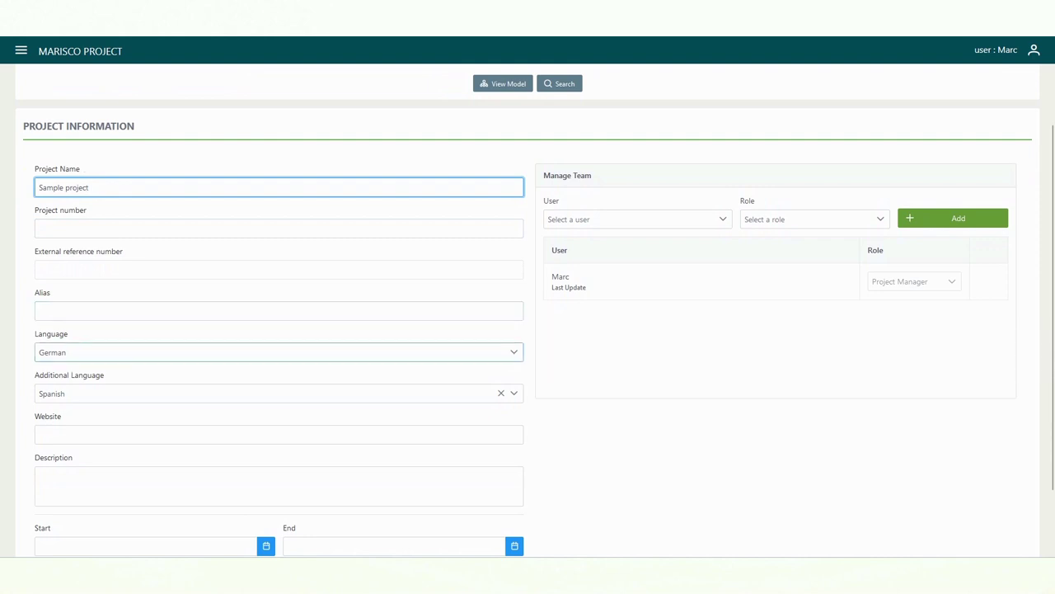
scroll(279, 352, "down", 1)
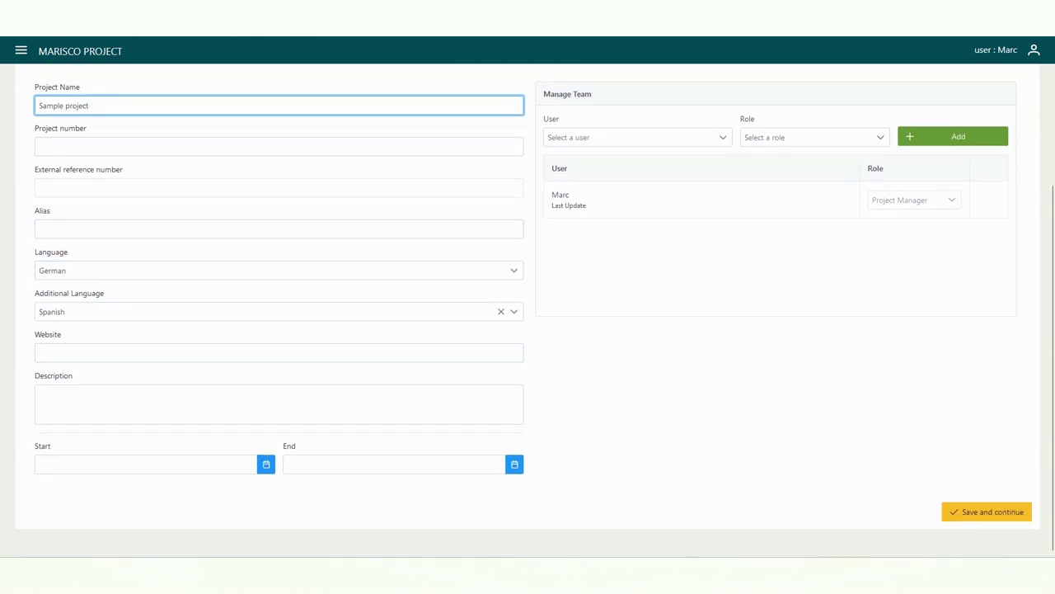
left_click(265, 464)
left_click(121, 399)
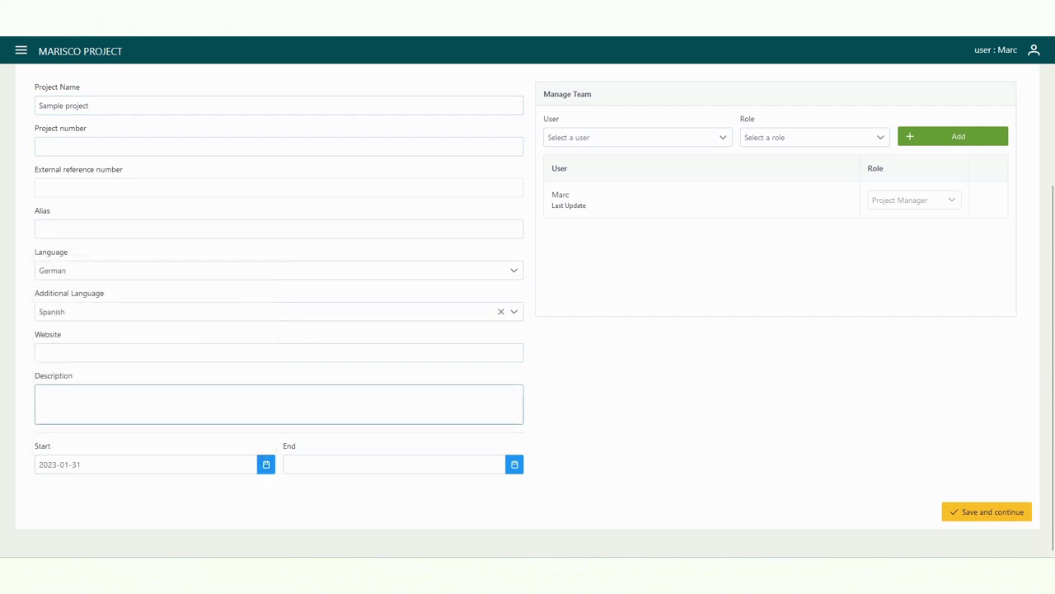
left_click(515, 464)
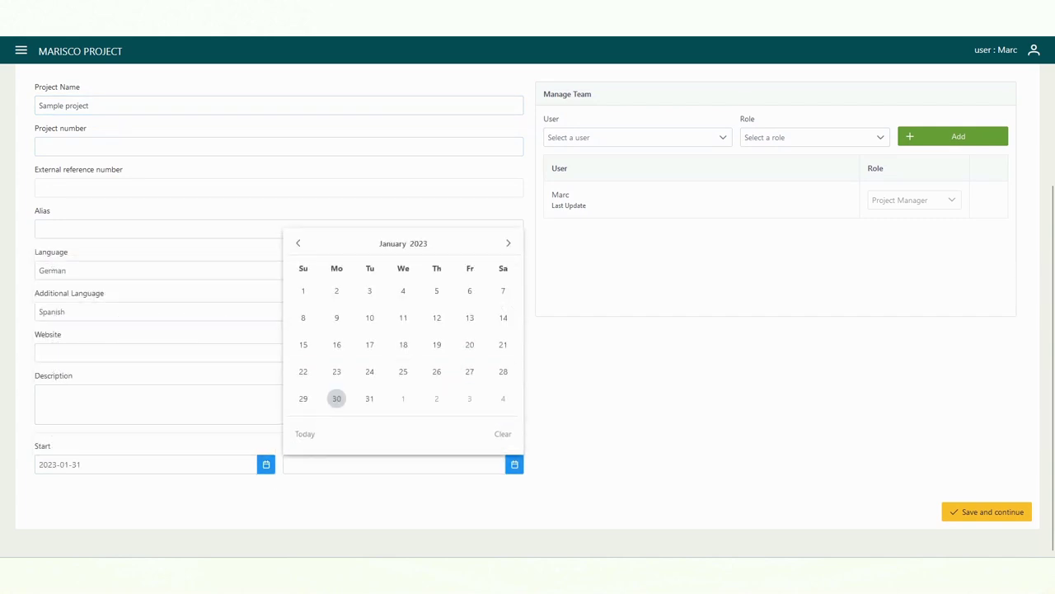
left_click(508, 243)
left_click(370, 398)
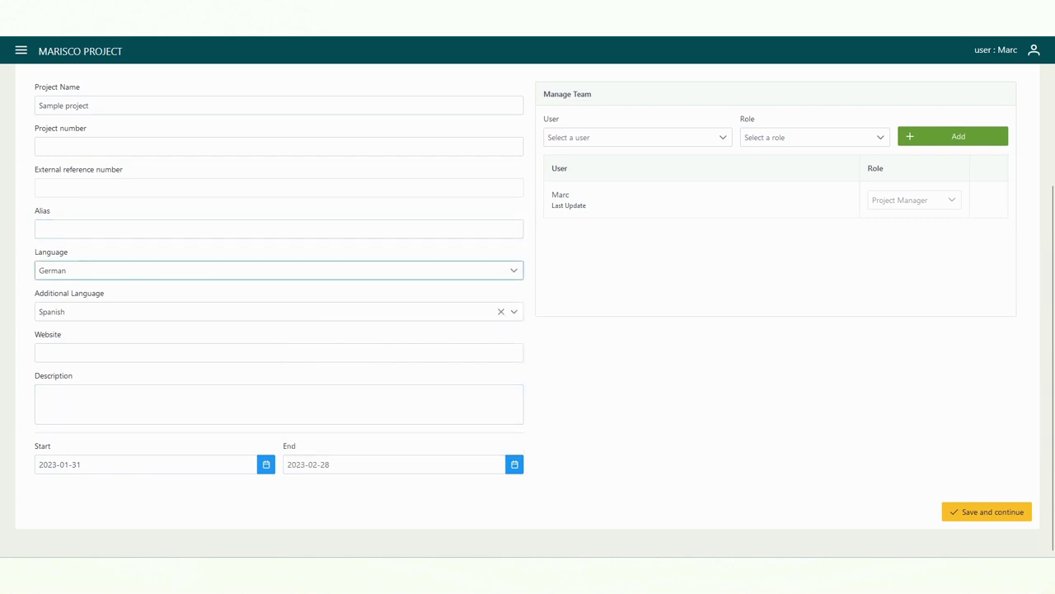
Set the project language to English and the additional language to None.
left_click(279, 270)
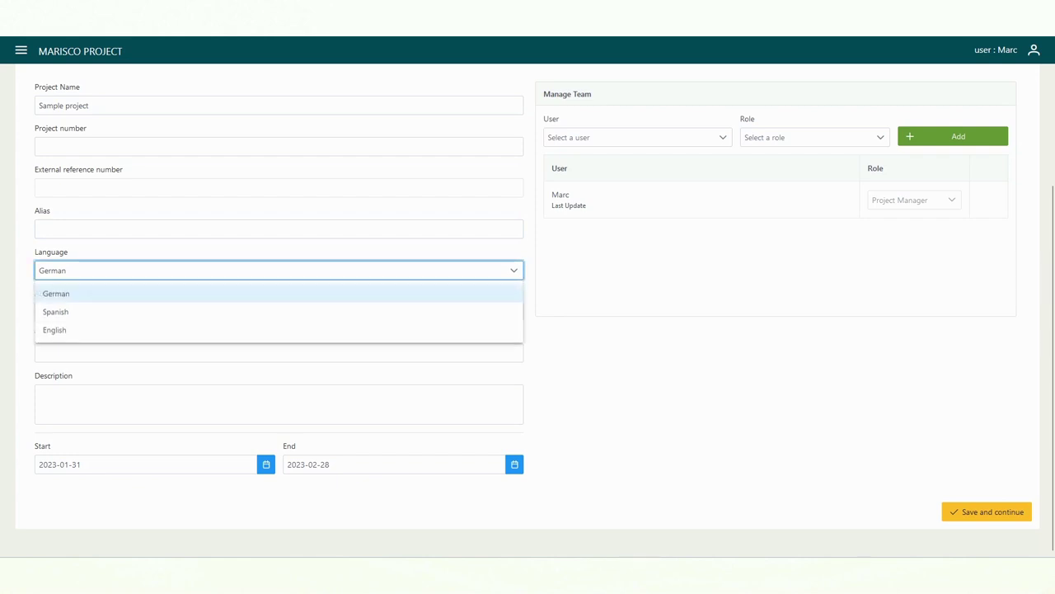
key("Down")
key("Down")
key("Return")
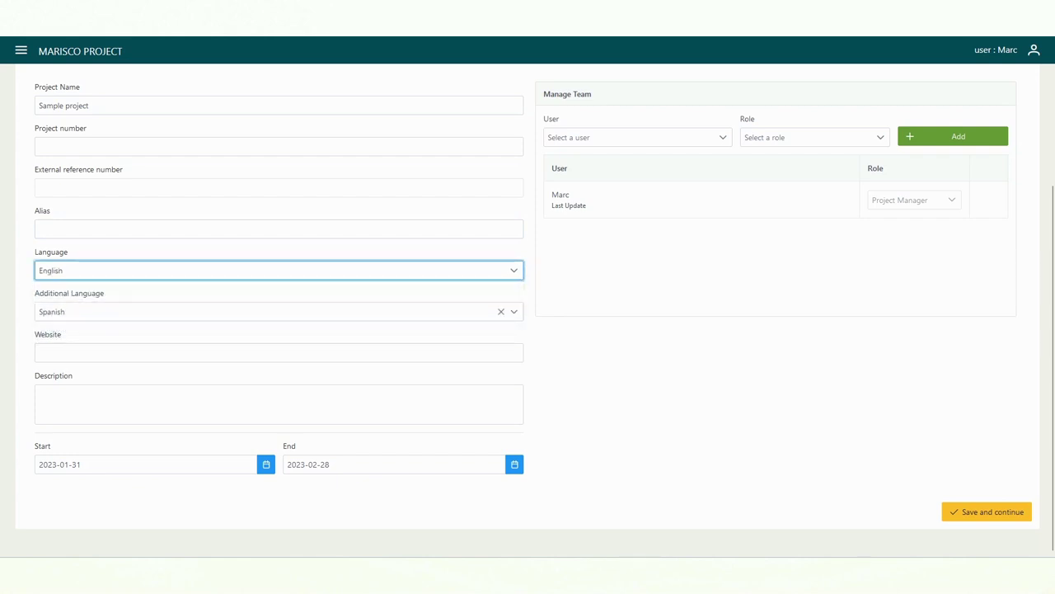
key("Tab")
key("alt+Down")
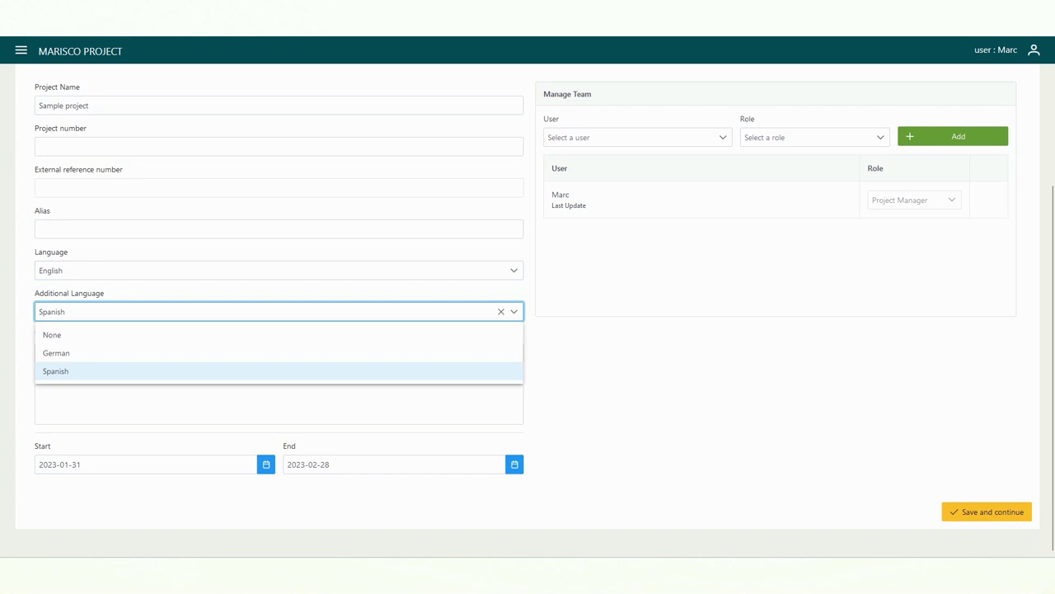
key("Up")
key("Up")
key("Return")
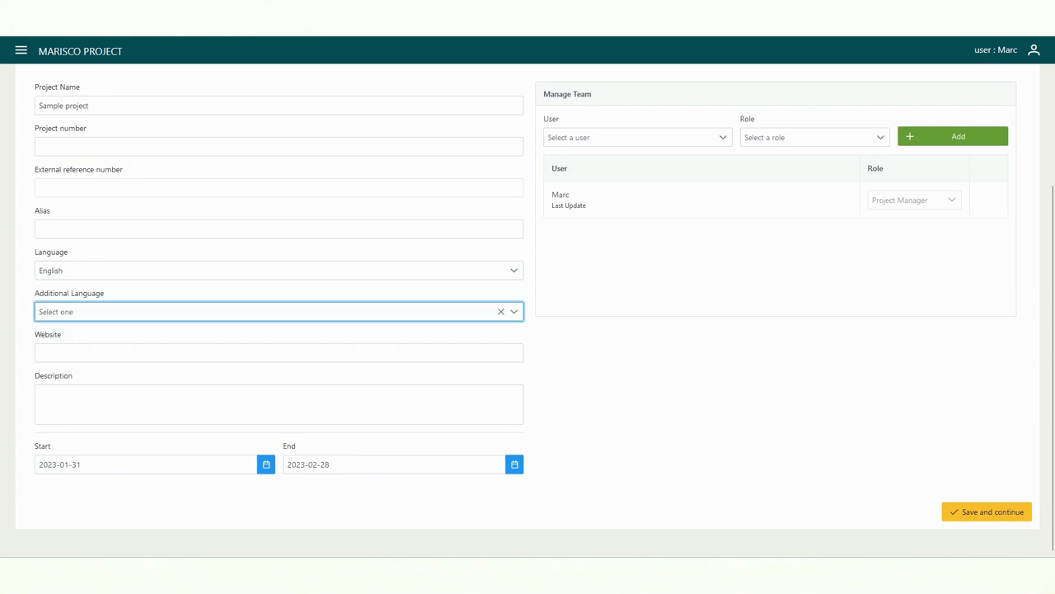
Check which users and roles are available for adding members to the project team.
key("Tab")
key("alt+Down")
key("Escape")
scroll(527, 297, "up", 3)
left_click(637, 330)
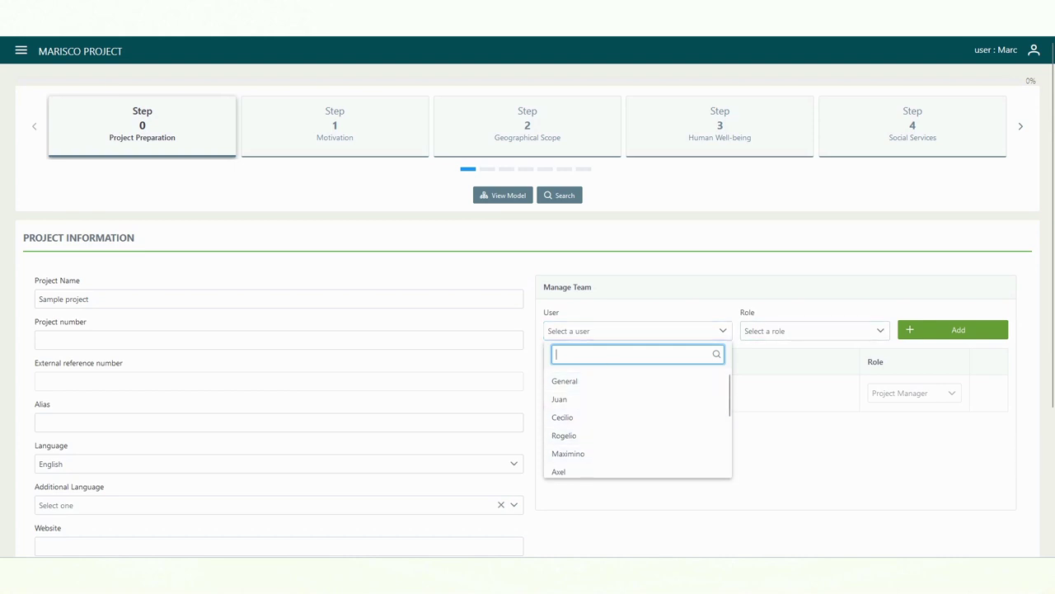
key("Escape")
left_click(814, 331)
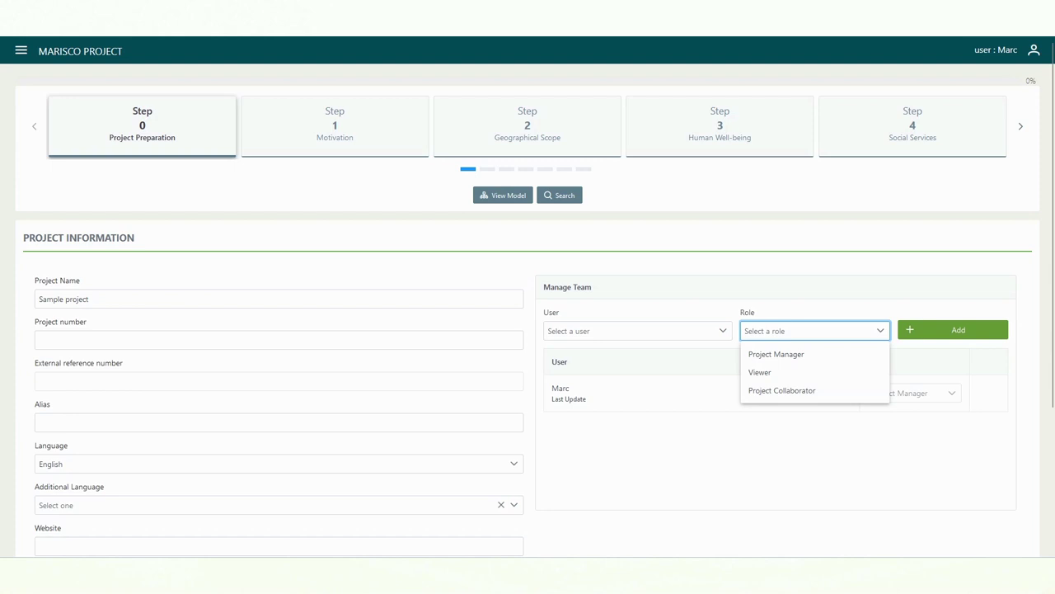
key("Escape")
Save the project information and continue to the Motivation step.
scroll(528, 310, "down", 3)
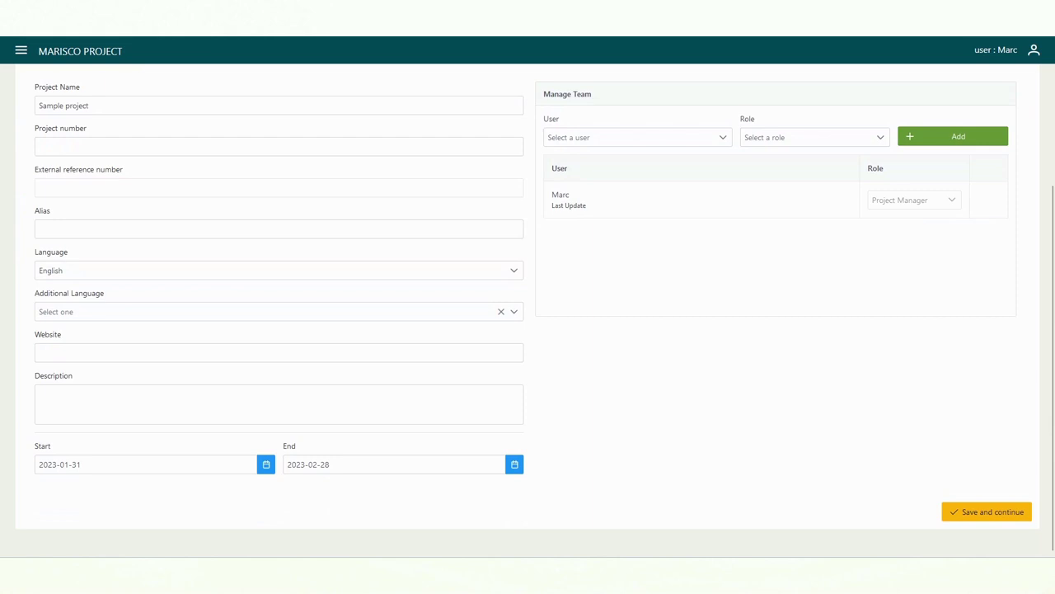
left_click(987, 511)
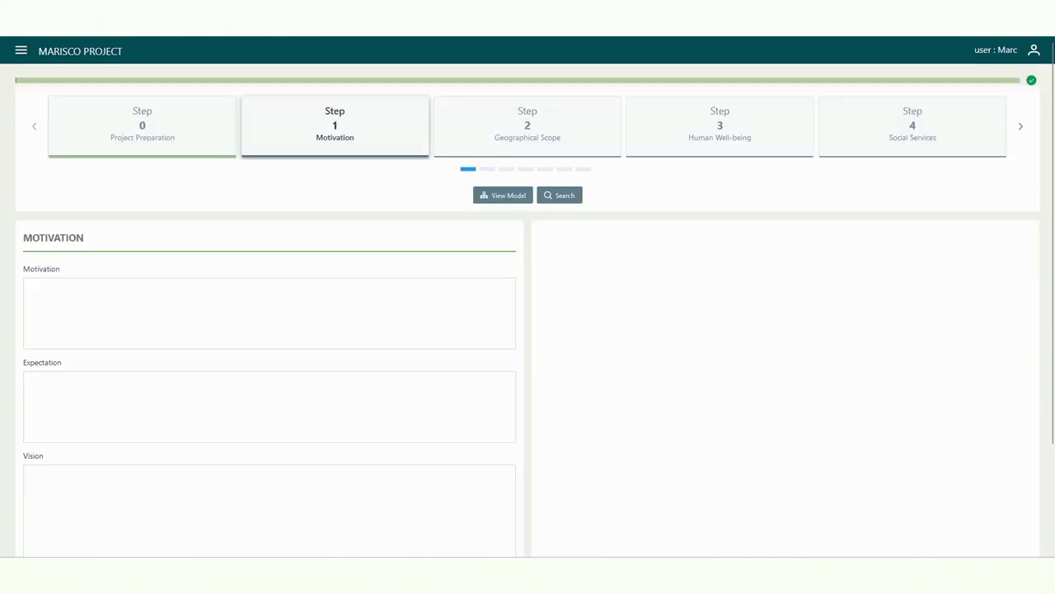
Read the additional information and example for describing the motivation, and close it.
left_click(269, 313)
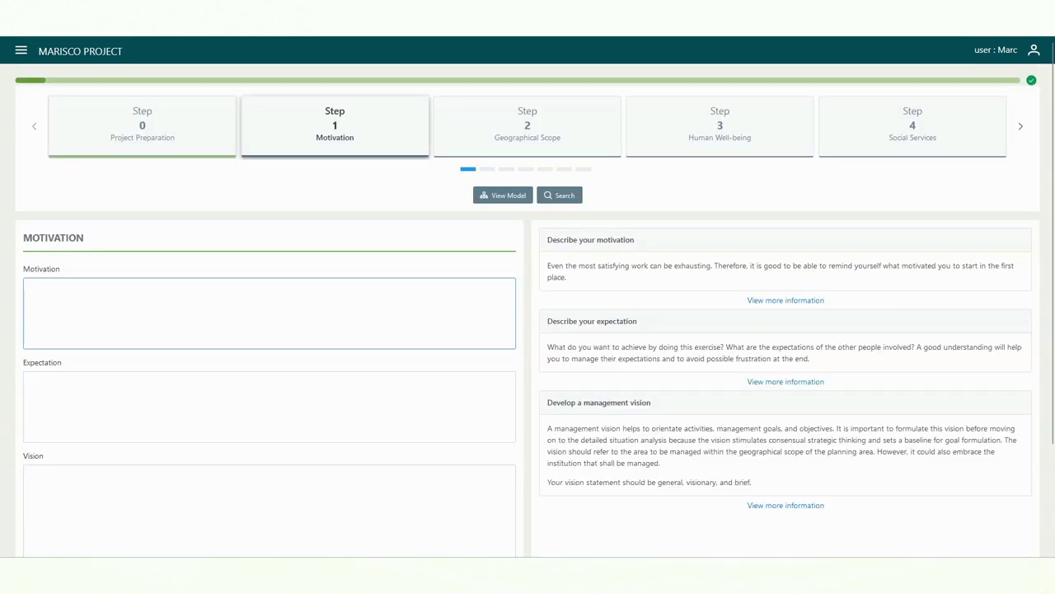
key("Tab")
key("Tab")
key("Tab")
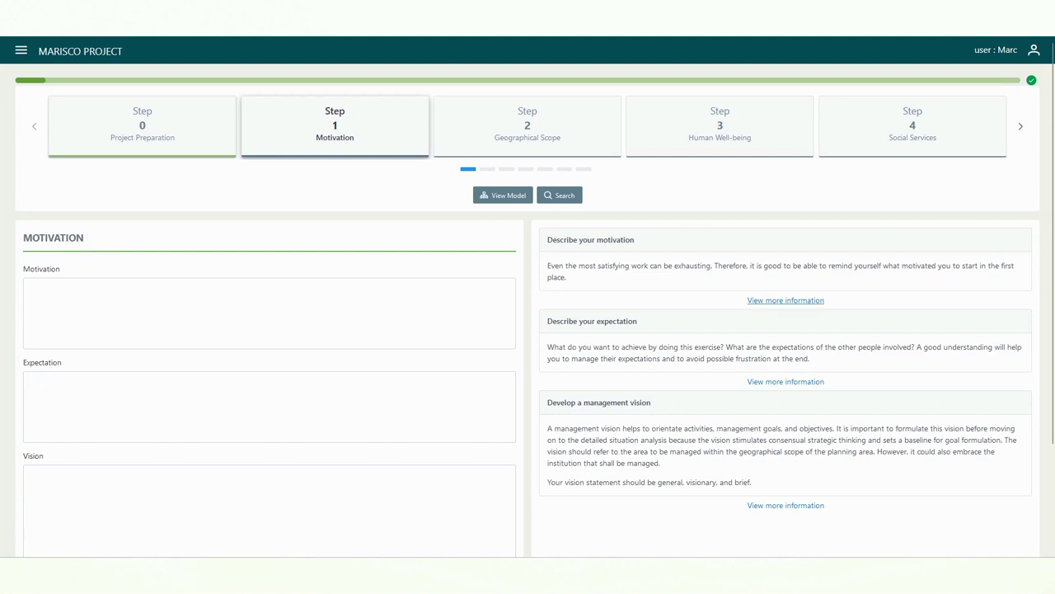
left_click(786, 300)
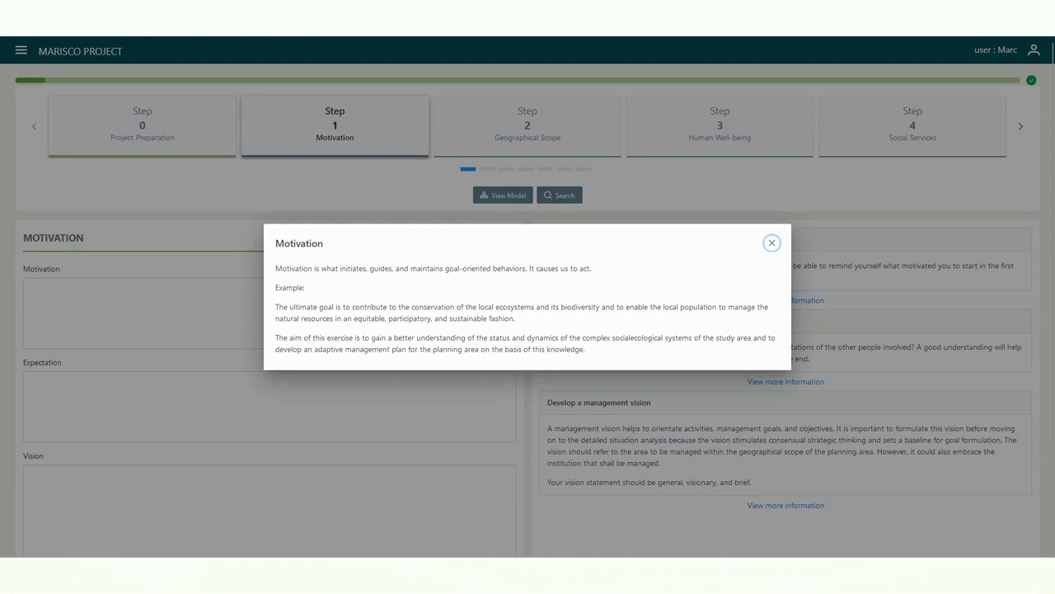
left_click(771, 242)
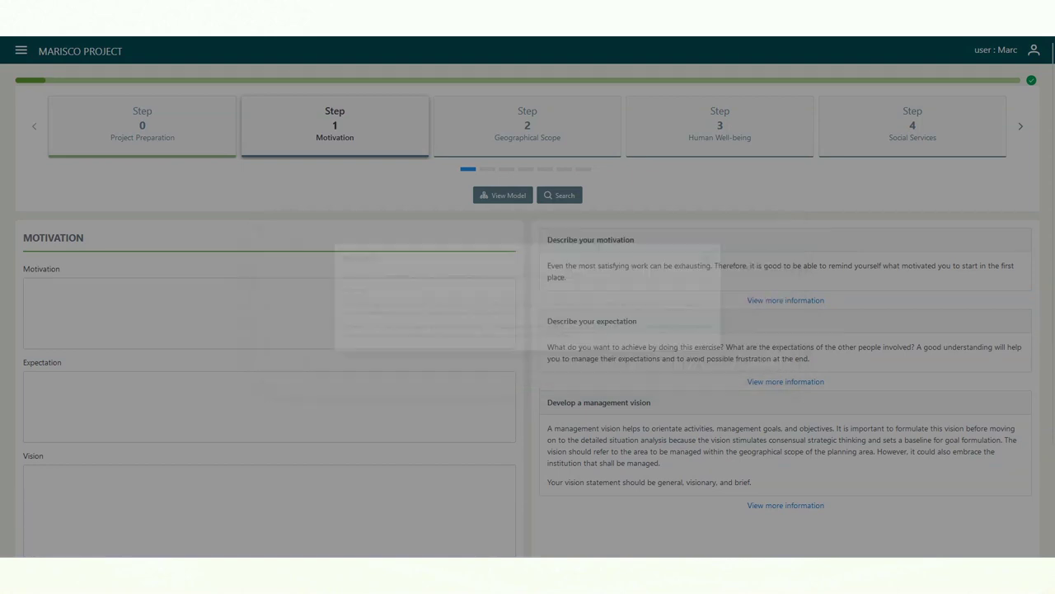
left_click(269, 510)
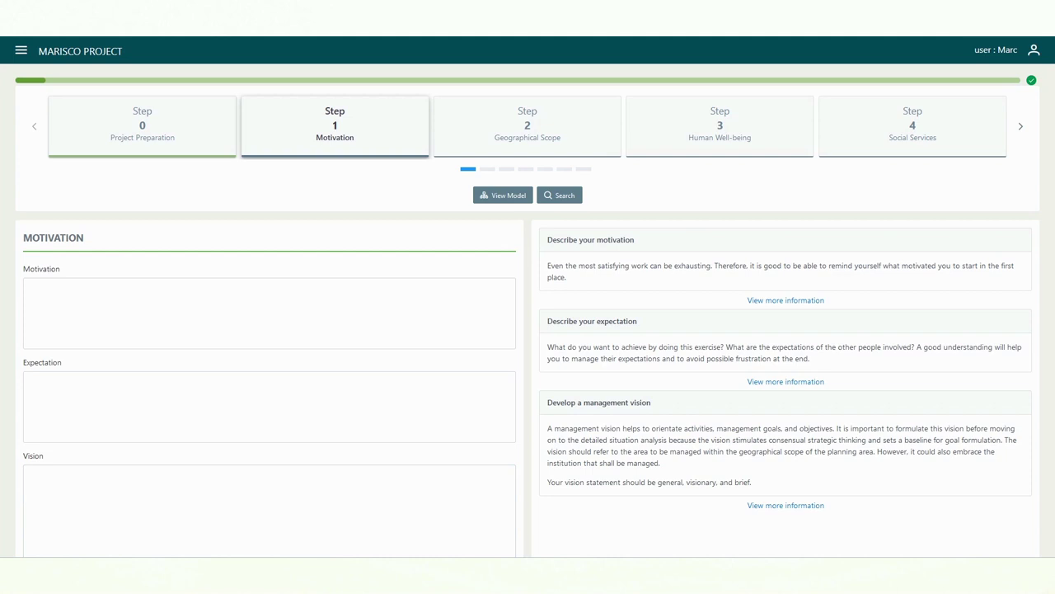
Enter the motivation (understand the study area's socialecological systems, develop an adaptive management plan) and the expectation (better understanding plus a detailed work plan).
left_click(28, 288)
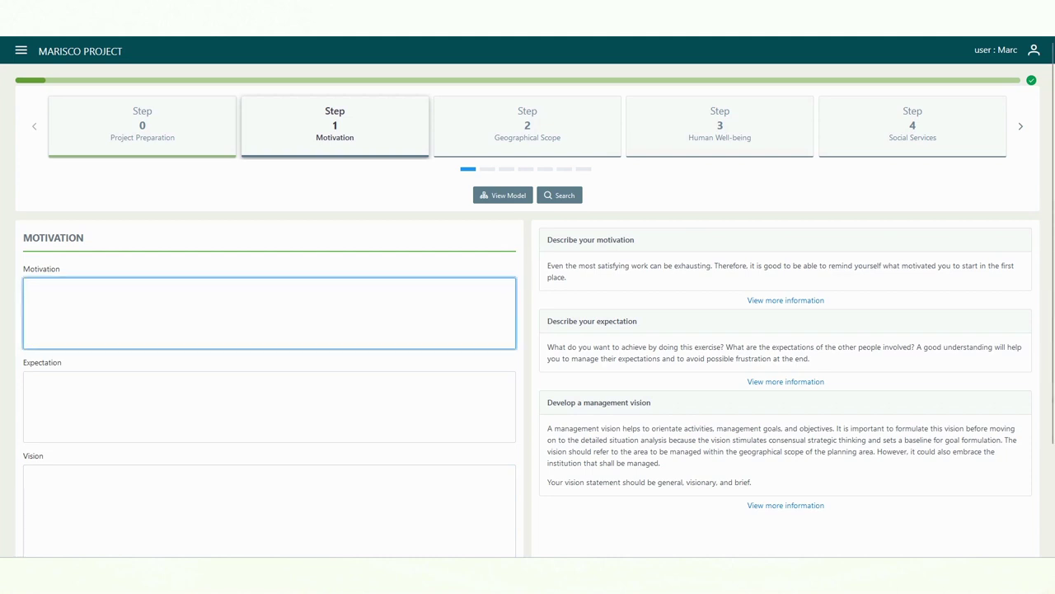
type("The aim of this exercise is to gain a better understanding of the status and dynamics of the complex socialecological systems of the study area and to develop an adaptive management plan for the planning area on the basis of this knowledge.")
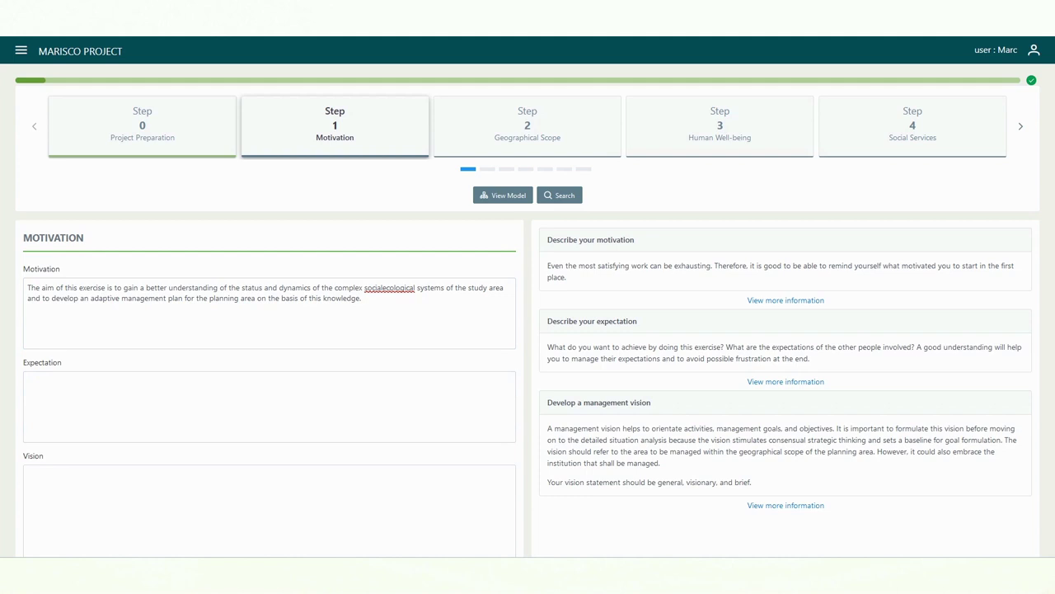
left_click(27, 380)
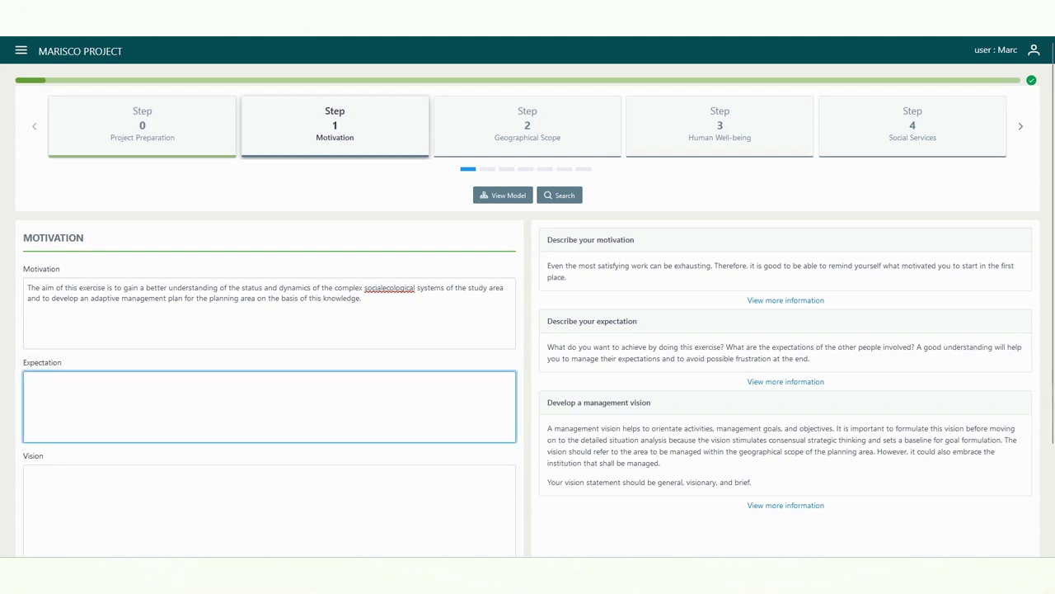
type("At the end of this exercise I want to have a better understanding of the state and dynamics of the complex socialecological systems of the study site, as well as a detailed work plan for the adaptive management of the ecosystems of the planning area.")
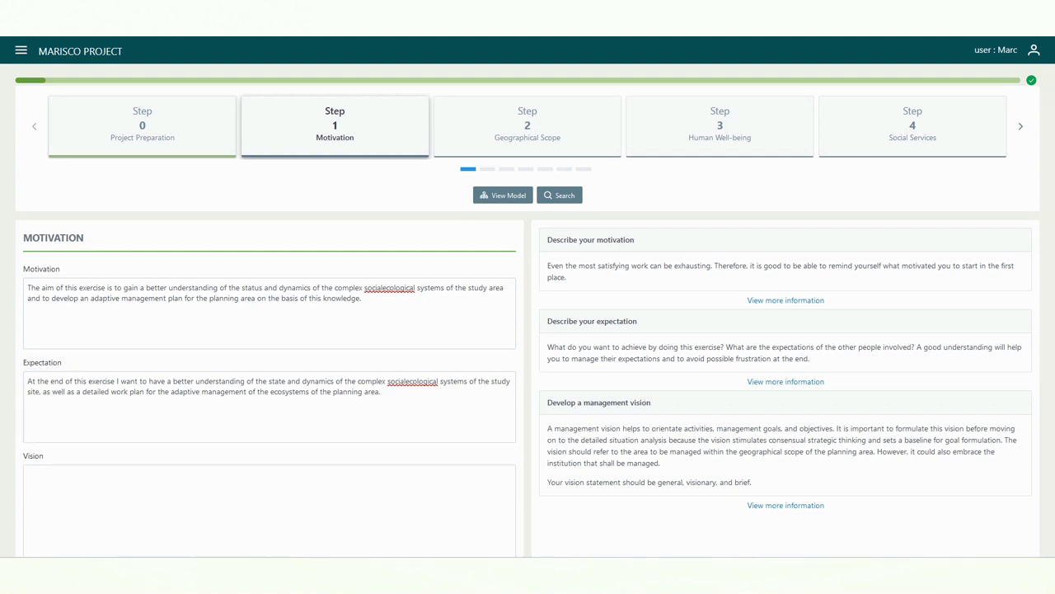
Enter a vision of a highly preserved, diverse natural area providing ecosystem services and enhancing local wellbeing, and save to continue to Geographical Scope.
key("Tab")
key("Tab")
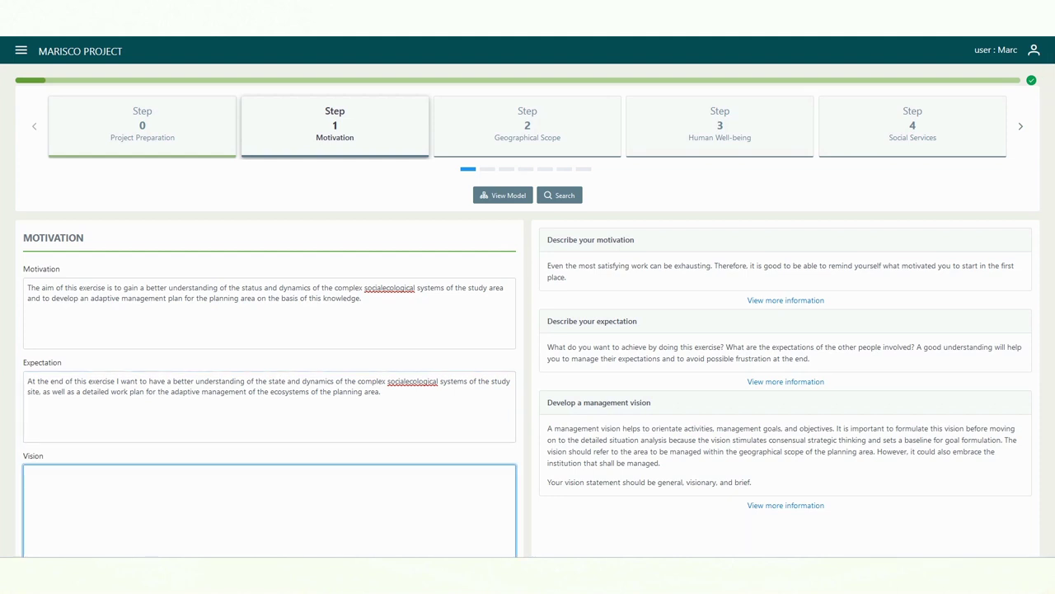
type("The study area is a highly preserved natural area with a unique biological, landscape, ethnic and cultural diversity, providing a large range of ecosystem services, which are important to local communities as well as to humankind at the regional and global levels. It is created to conserve and study its biotic and abiotic features and to enhance both the material as well as the spiritual wellbeing of local communities.")
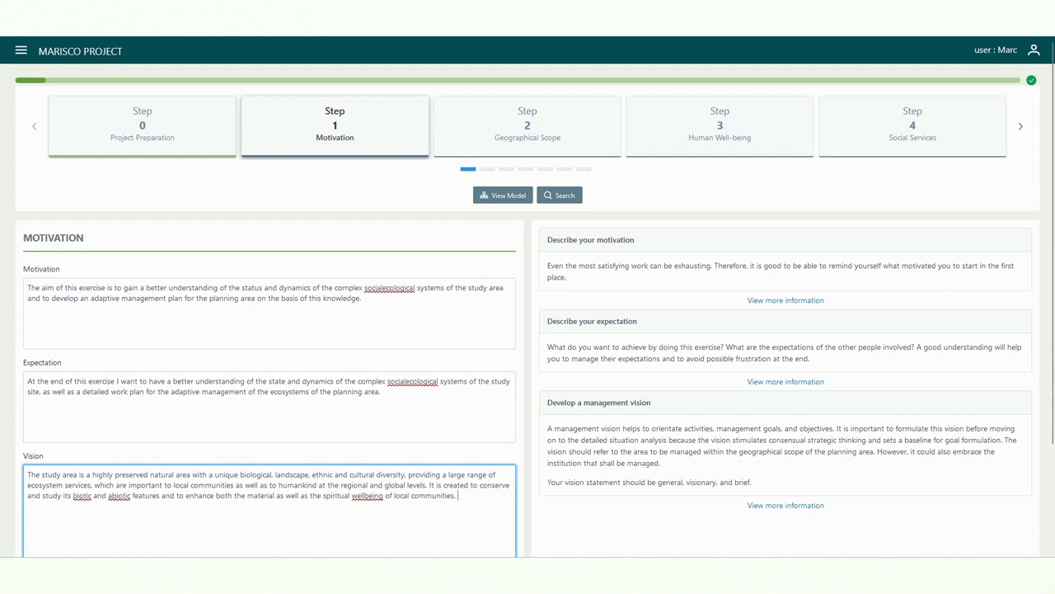
key("Tab")
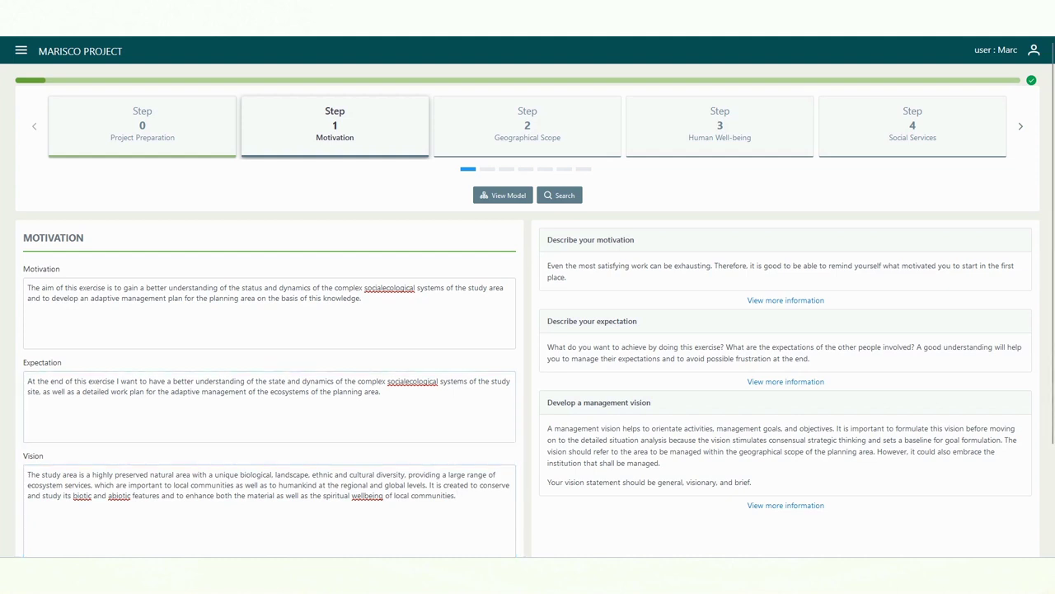
scroll(527, 297, "down", 3)
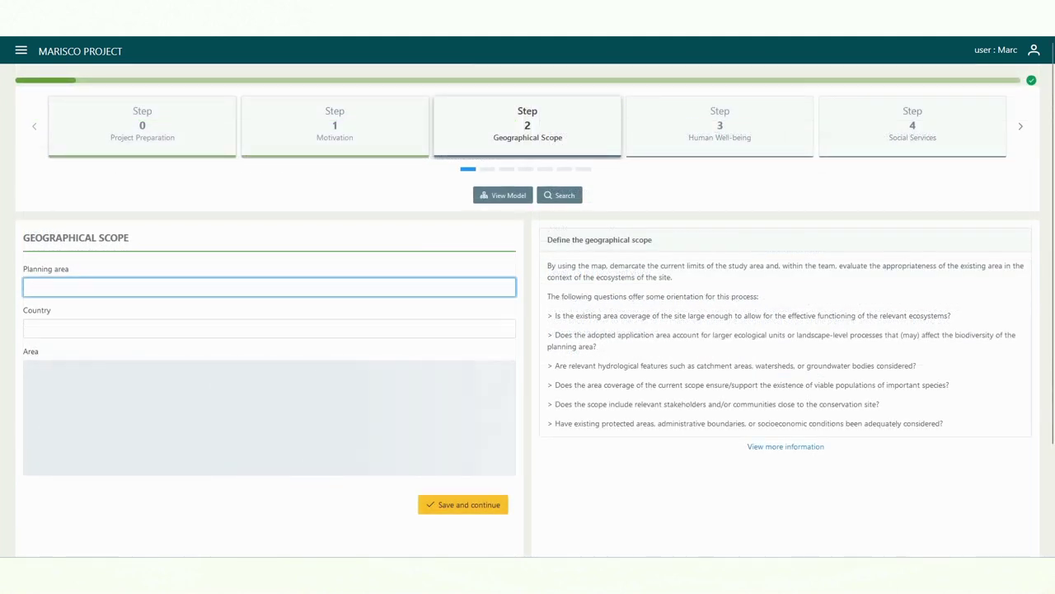
Enter "Planning area" as the planning area and "Ghana" as the country of the geographical scope.
type("Planni")
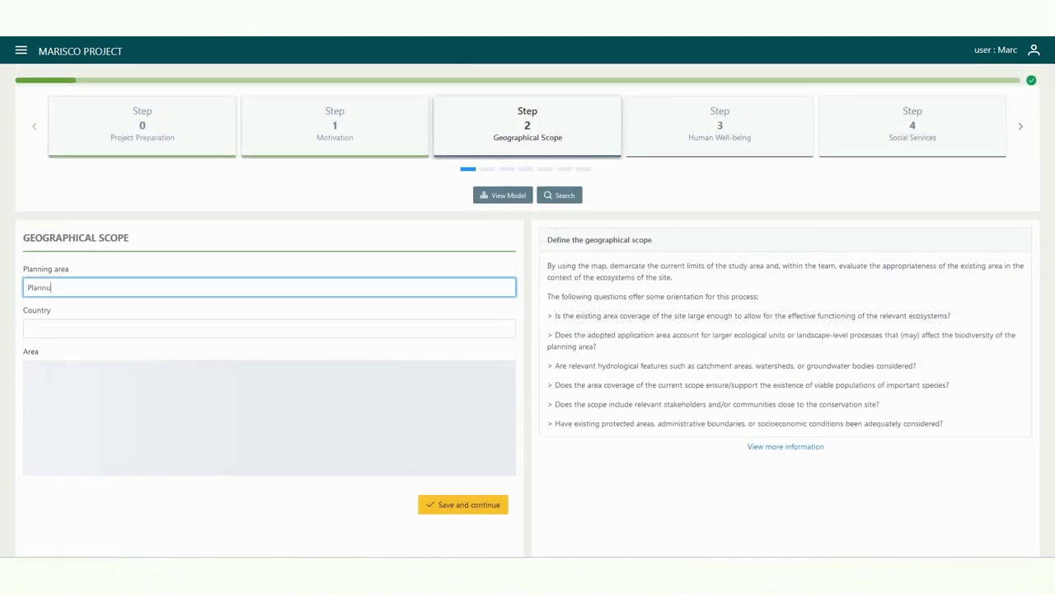
type("ng area")
left_click(269, 328)
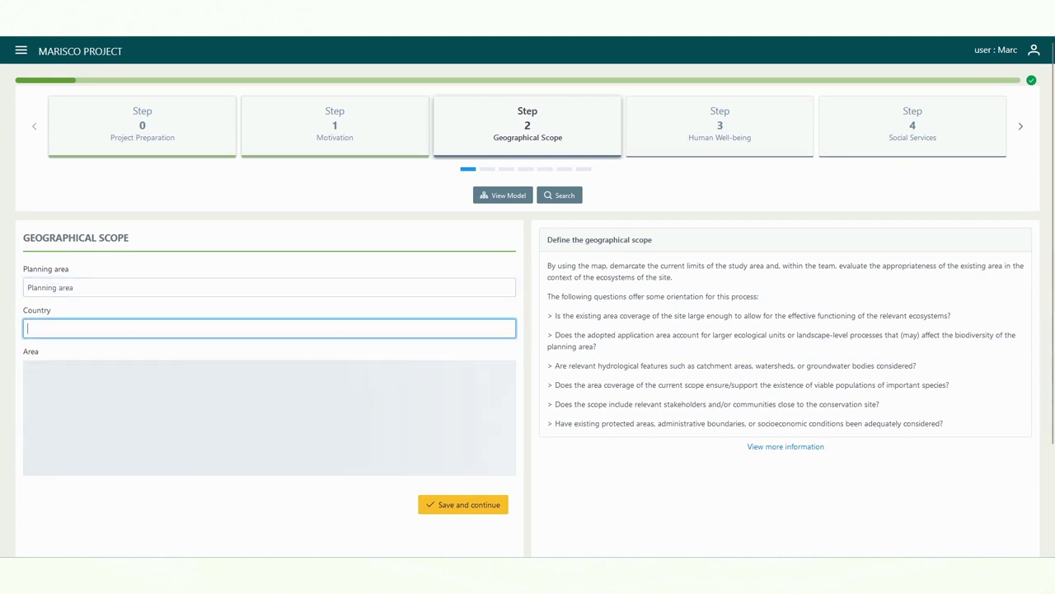
type("Ghana")
key("Tab")
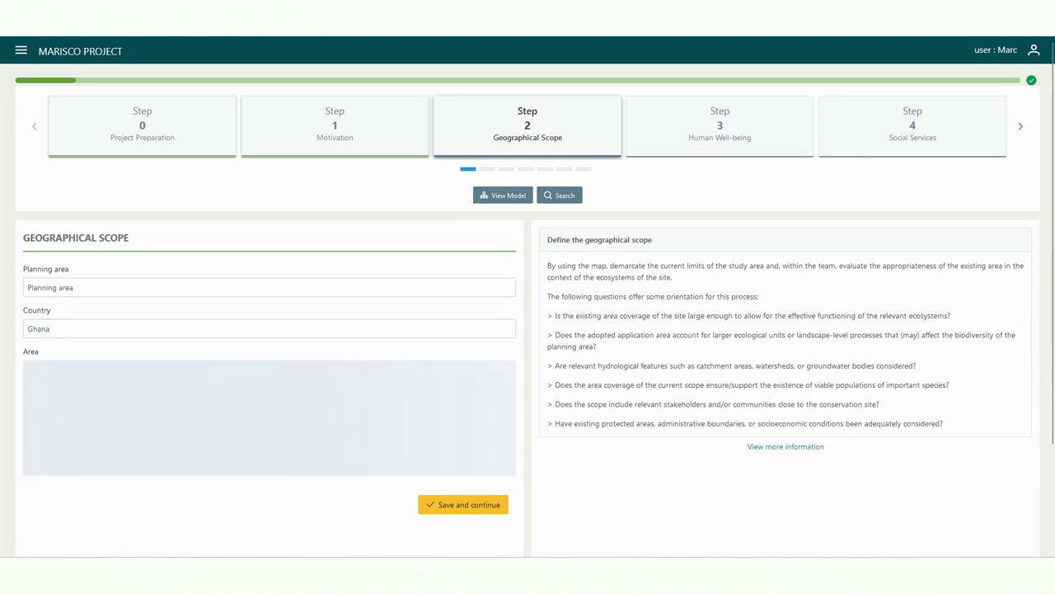